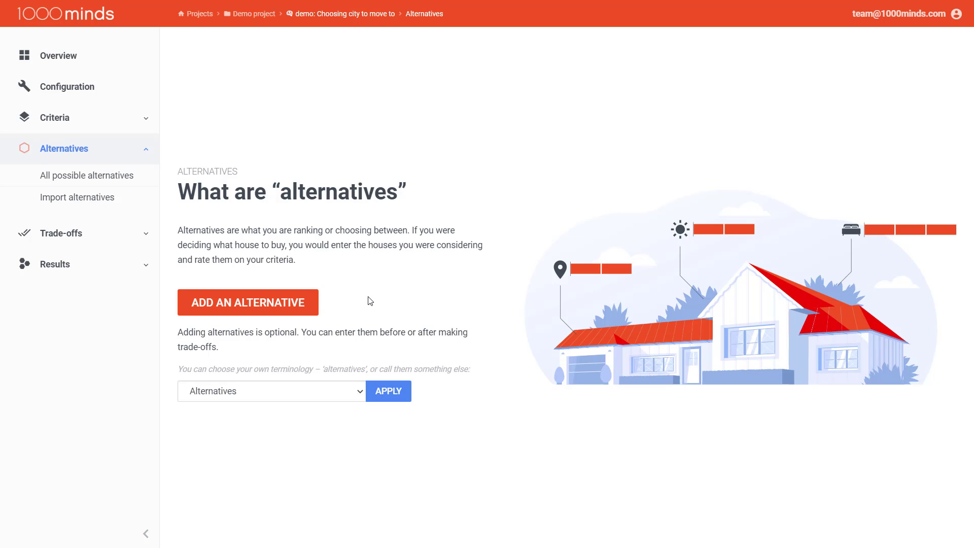
Replace the 'alternatives' terminology with the custom term 'Cities'
left_click(320, 394)
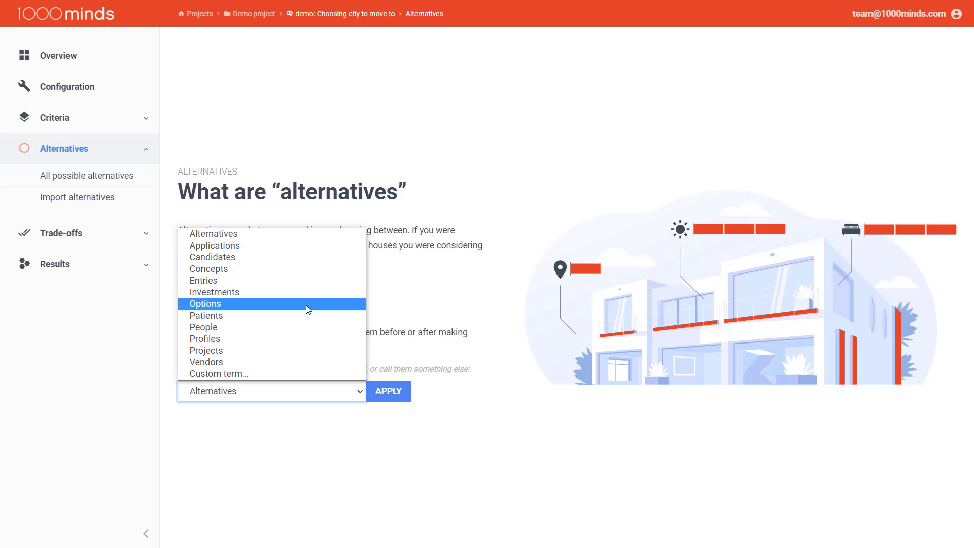
left_click(285, 373)
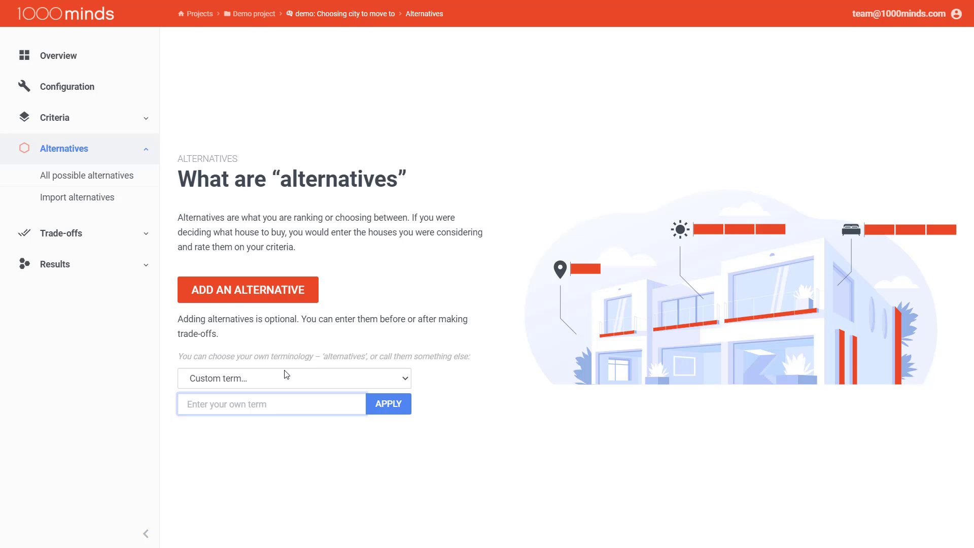
type("Cities")
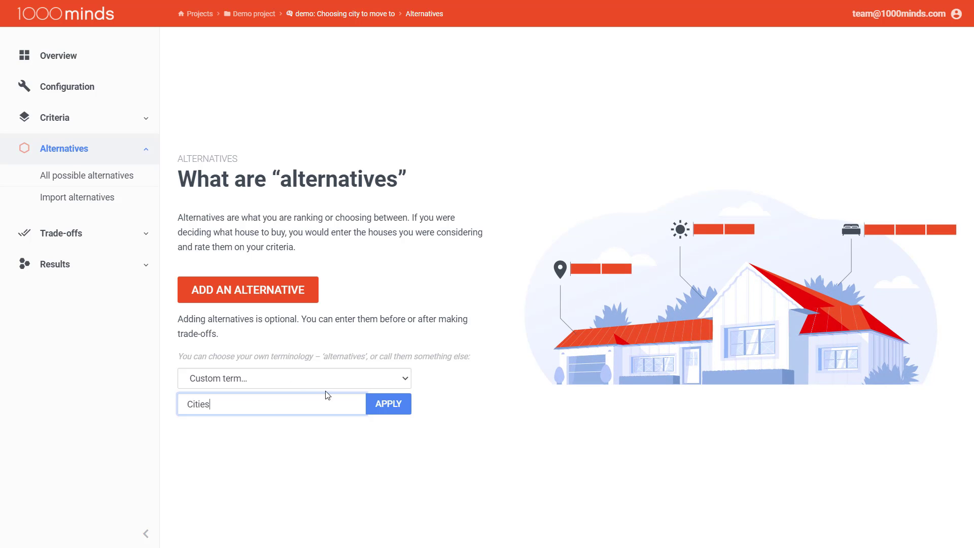
left_click(380, 403)
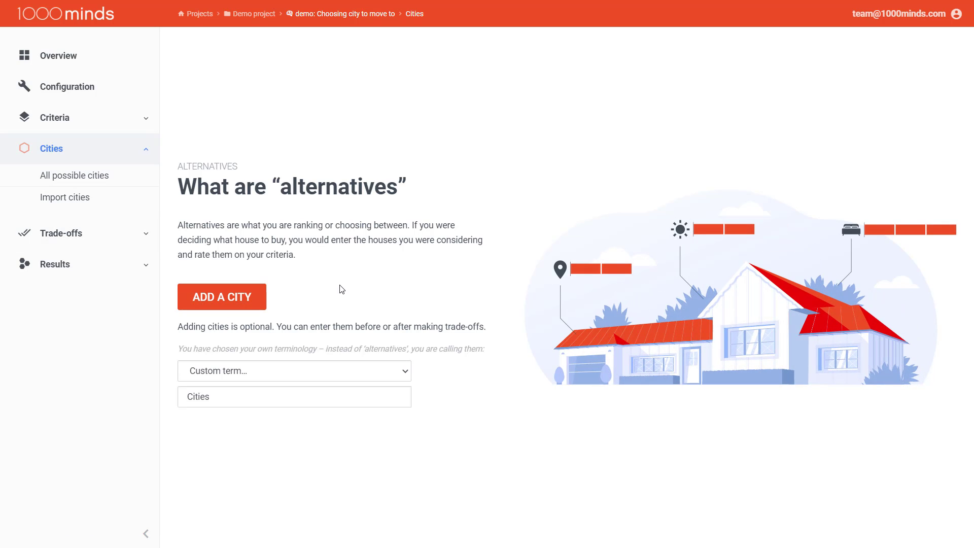
Change the terminology from 'Cities' back to the default 'Alternatives'
left_click(325, 377)
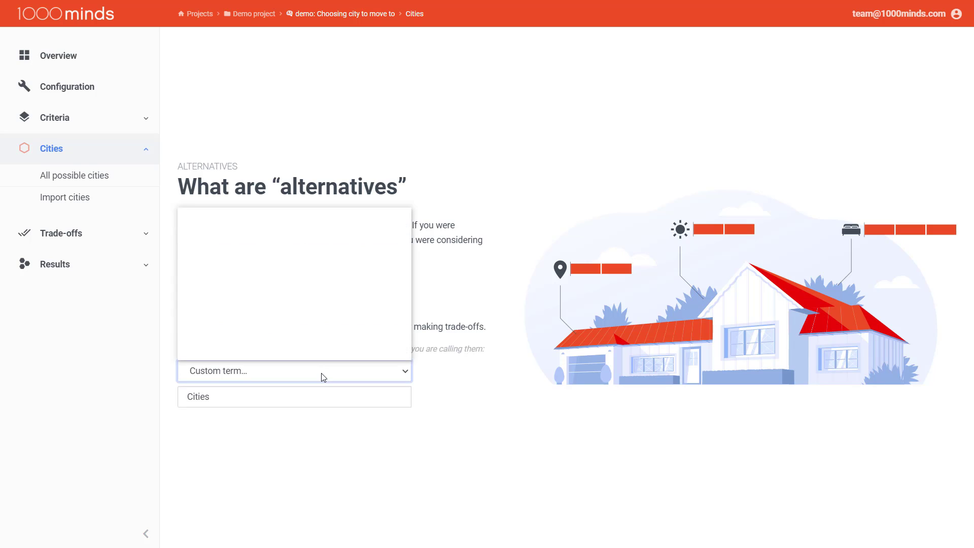
left_click(343, 214)
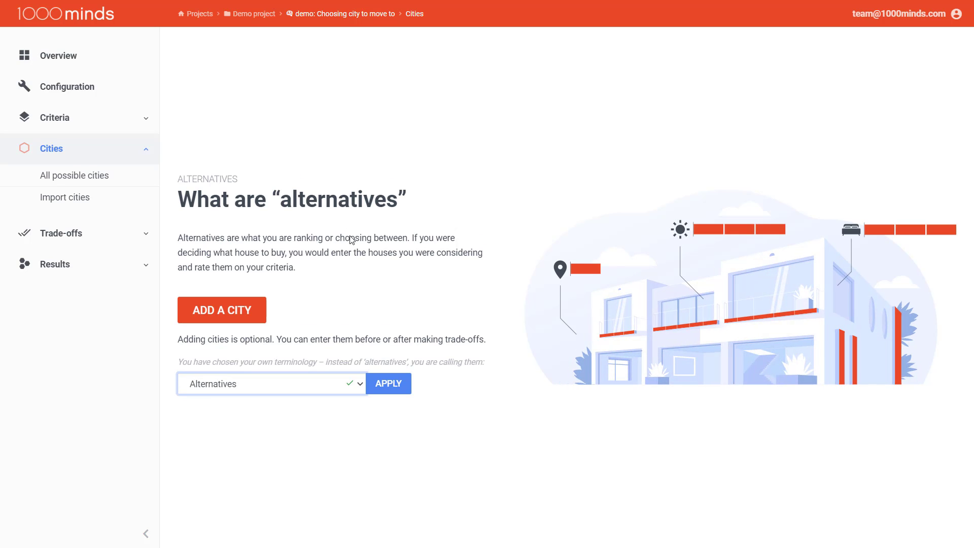
left_click(386, 384)
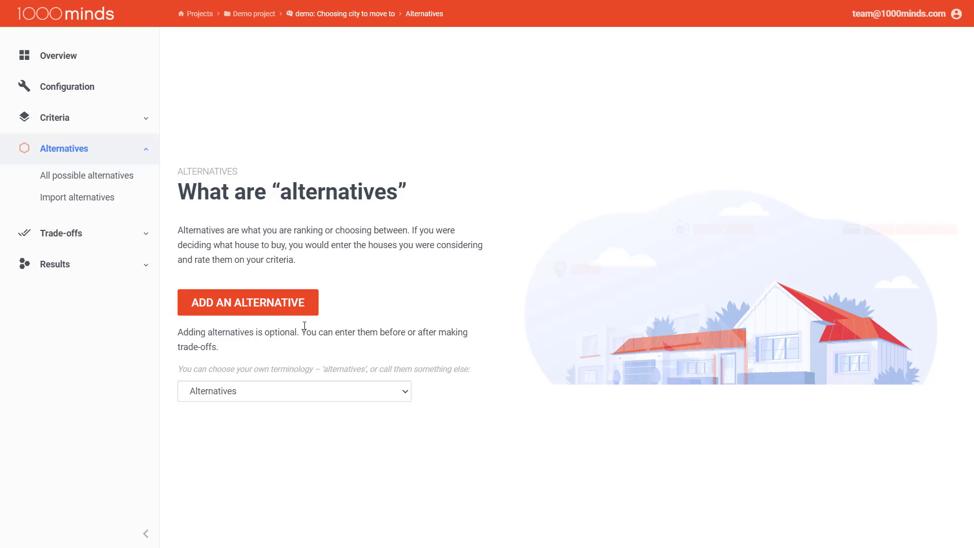
Create the 'New York City' alternative with description 'Concrete jungle that dreams are made of!'
left_click(277, 305)
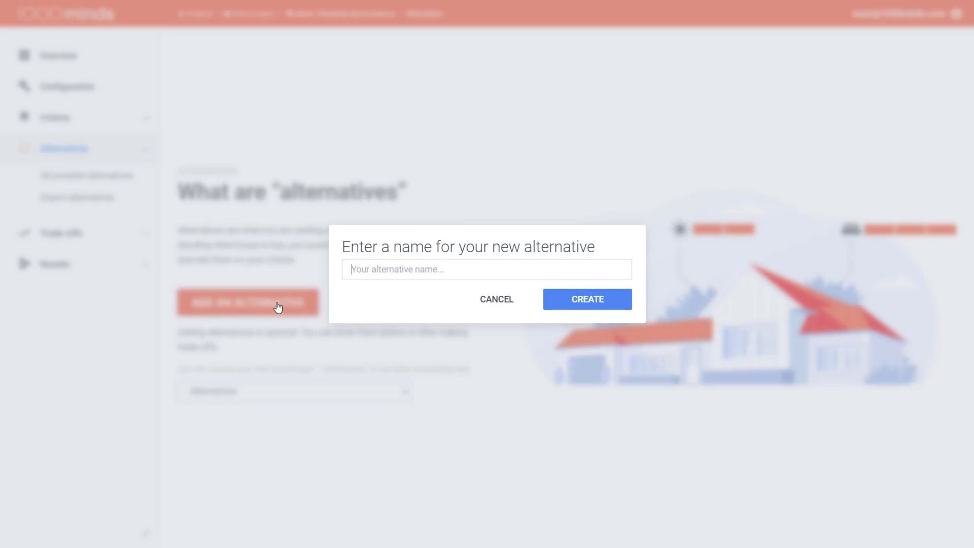
type("New York City")
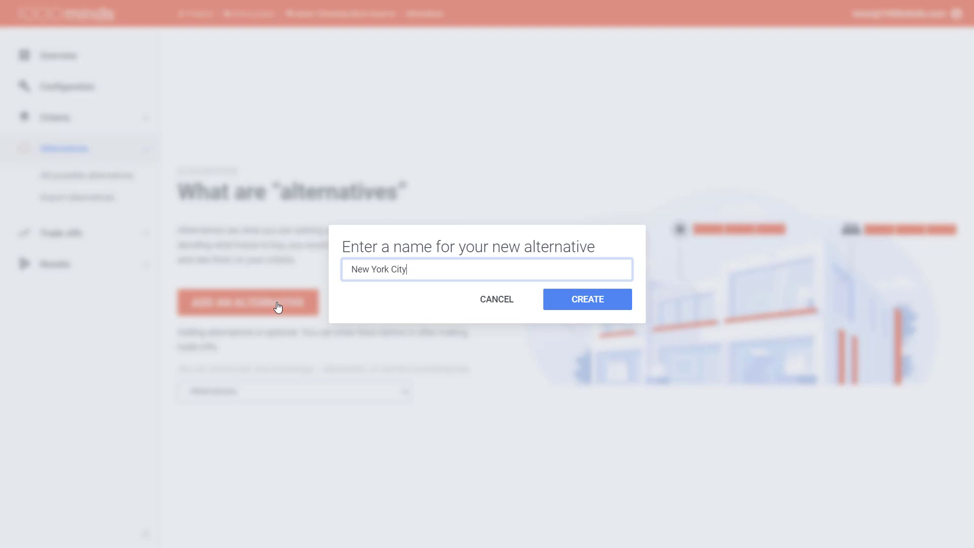
left_click(553, 303)
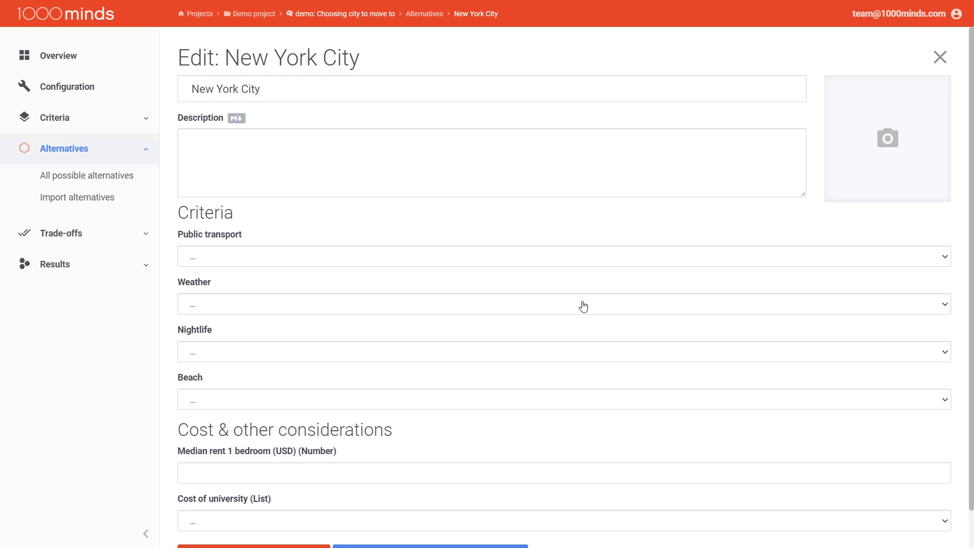
left_click(480, 161)
type("C")
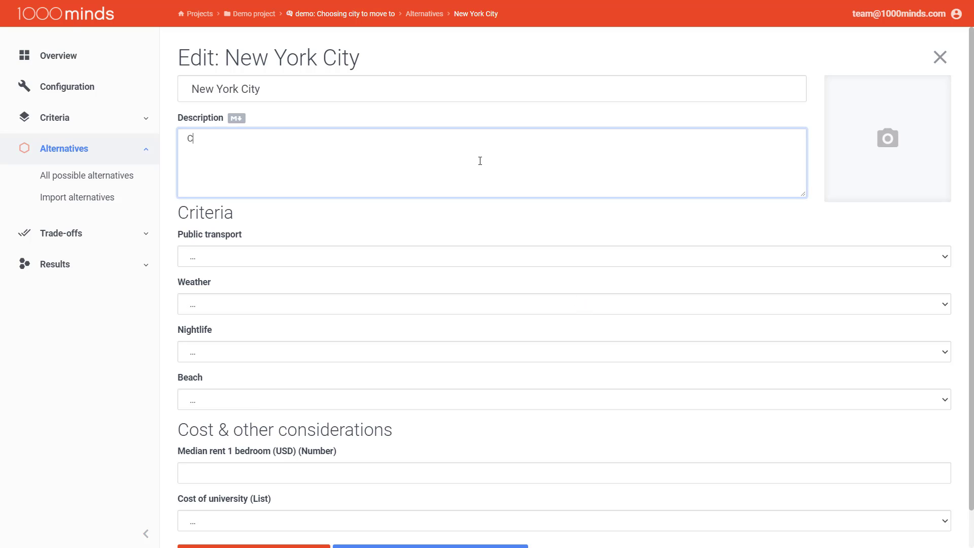
type("oncrete jungle that dreams are made of!")
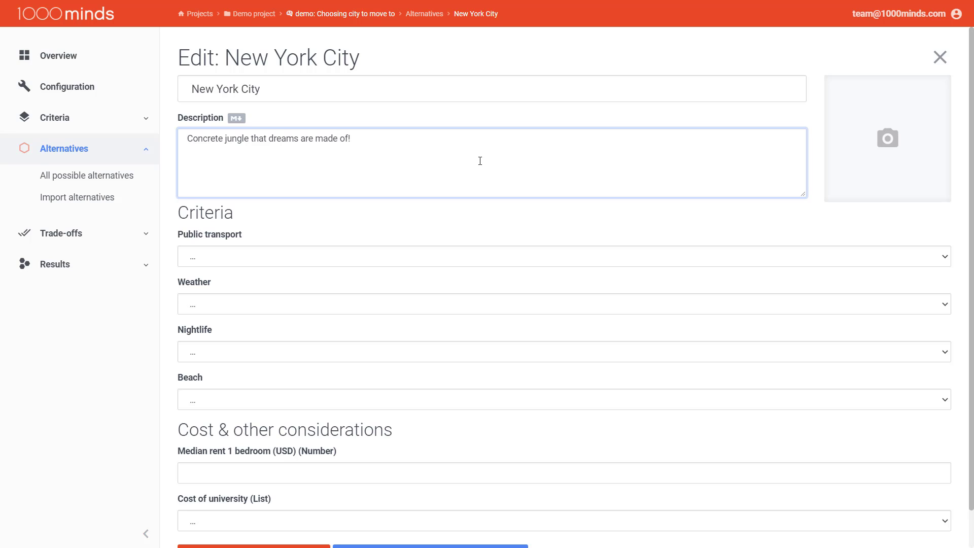
Upload the nyc image file as New York City's picture
left_click(873, 154)
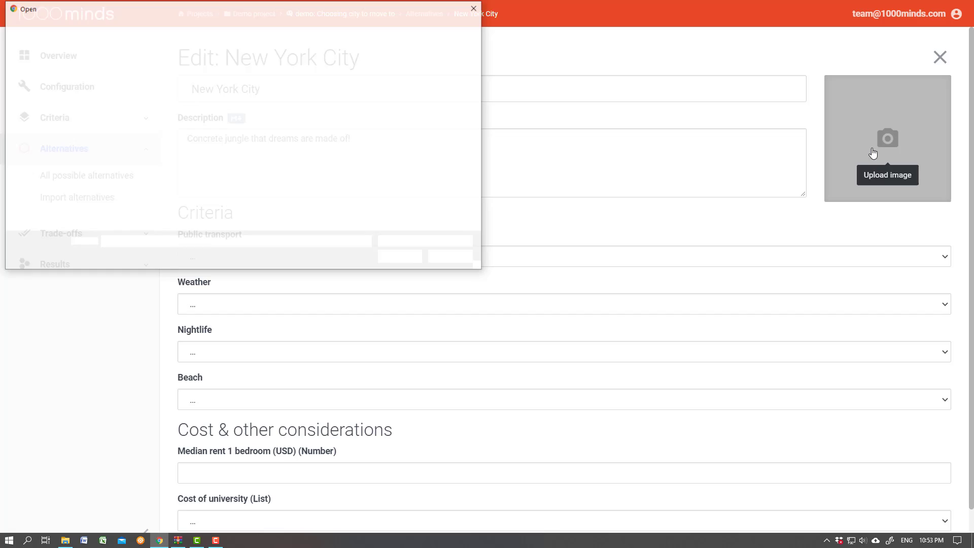
left_click(119, 79)
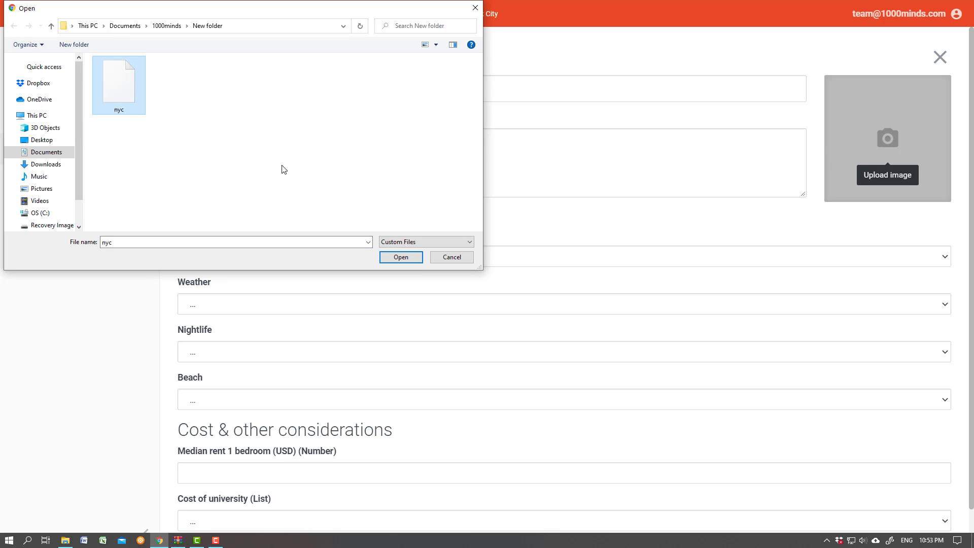
left_click(396, 258)
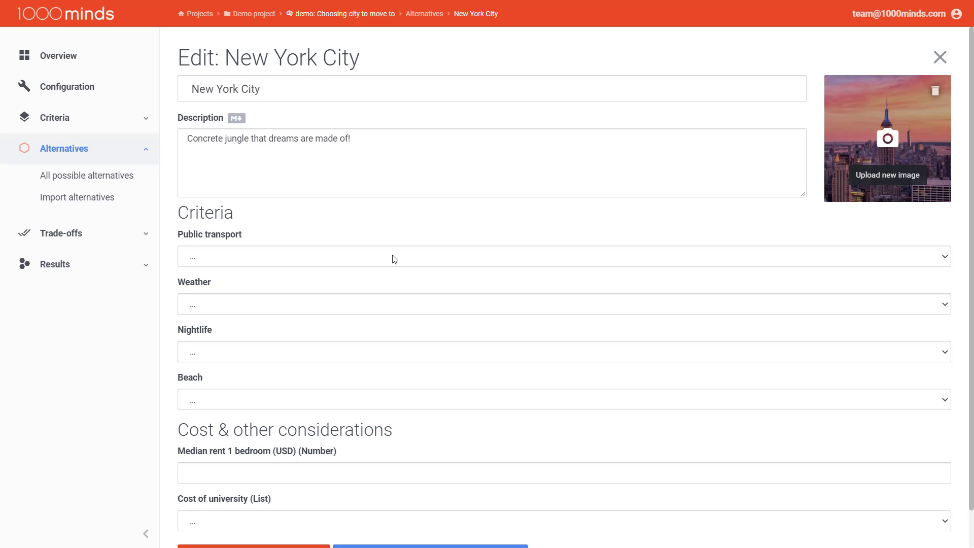
Rate New York City: Public transport Great, Weather OK, Nightlife Excellent, Beach Yes
left_click(395, 259)
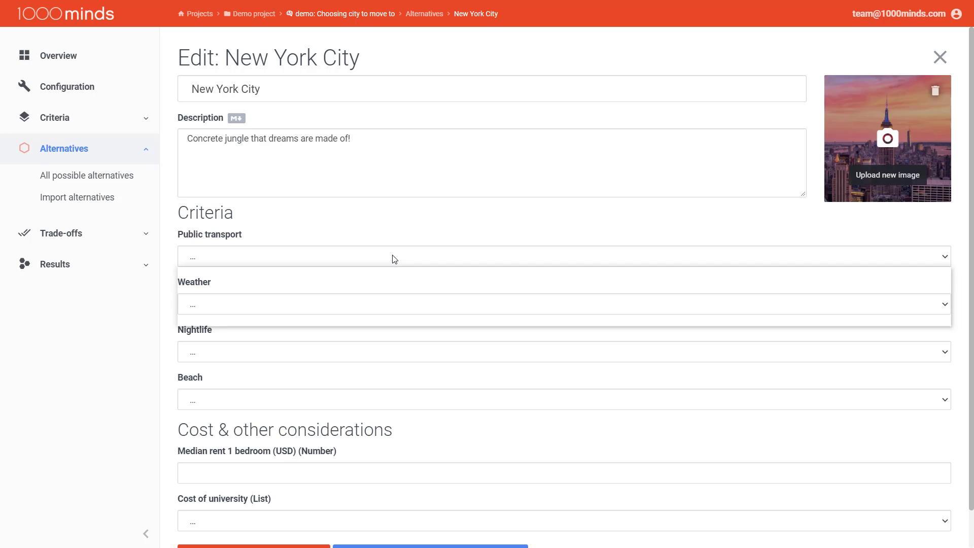
left_click(364, 319)
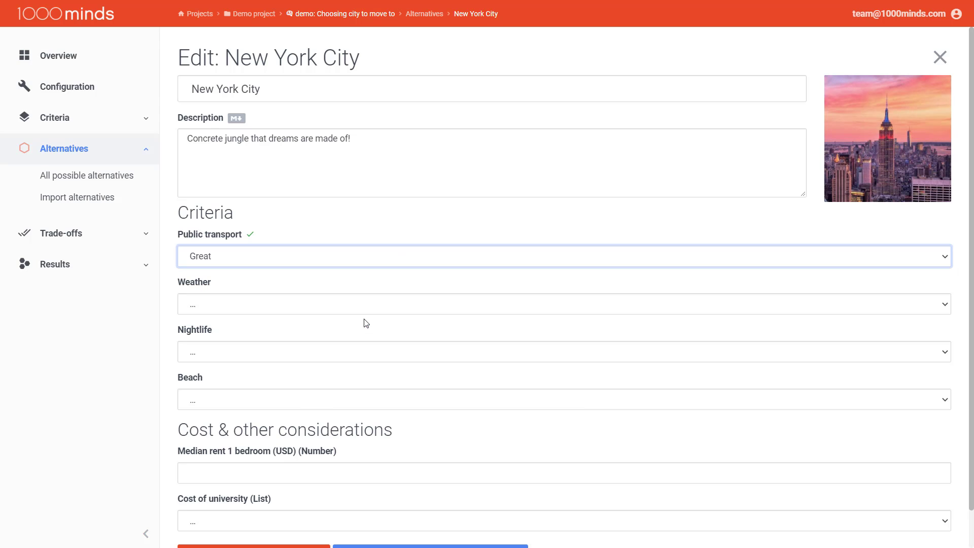
left_click(345, 307)
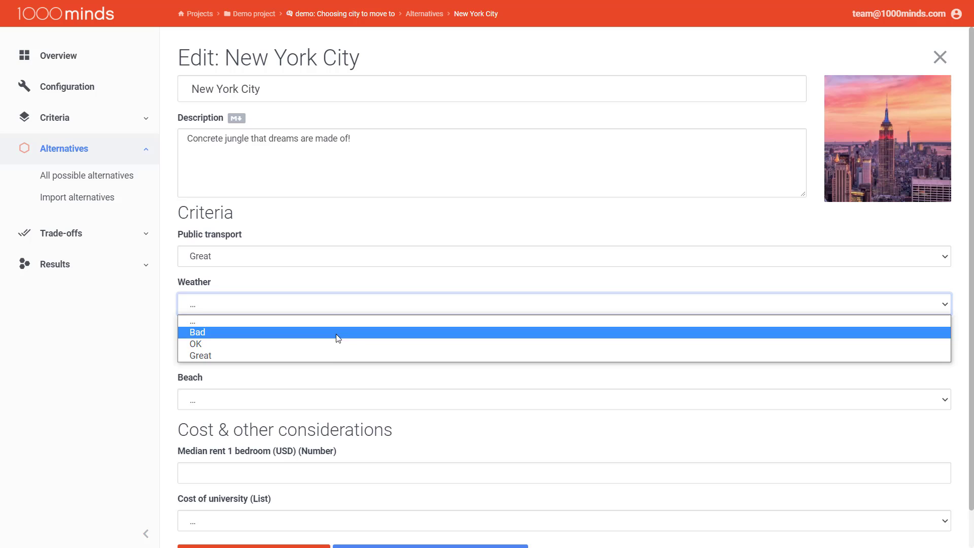
left_click(327, 348)
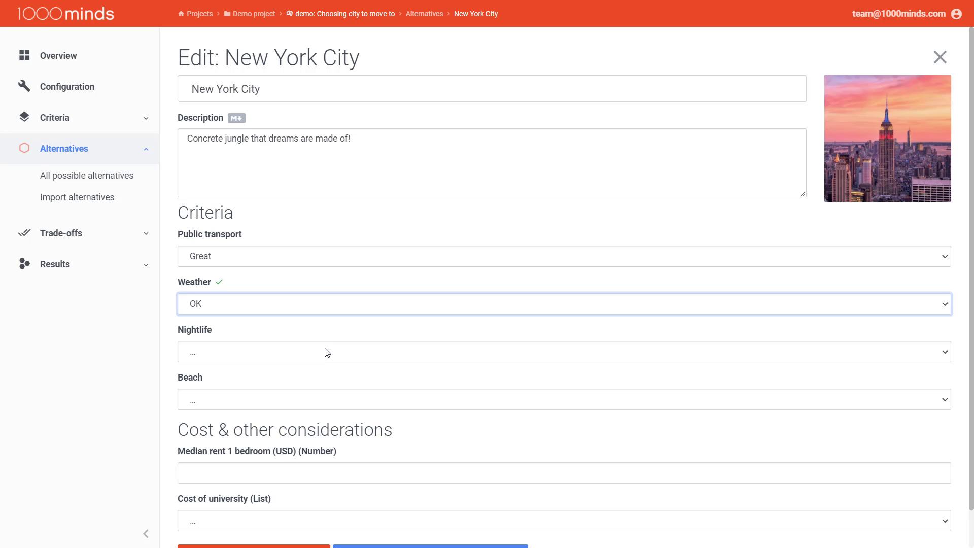
left_click(328, 353)
left_click(304, 418)
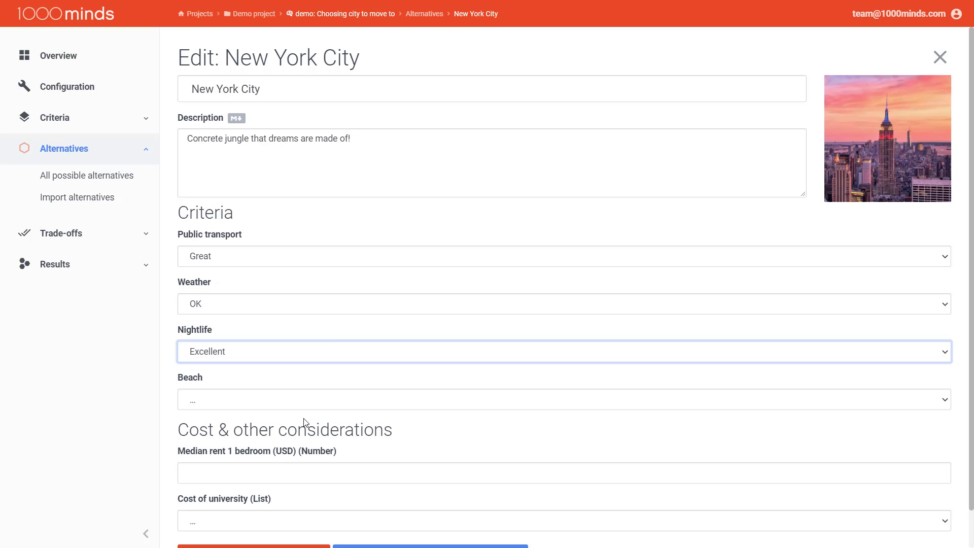
left_click(297, 401)
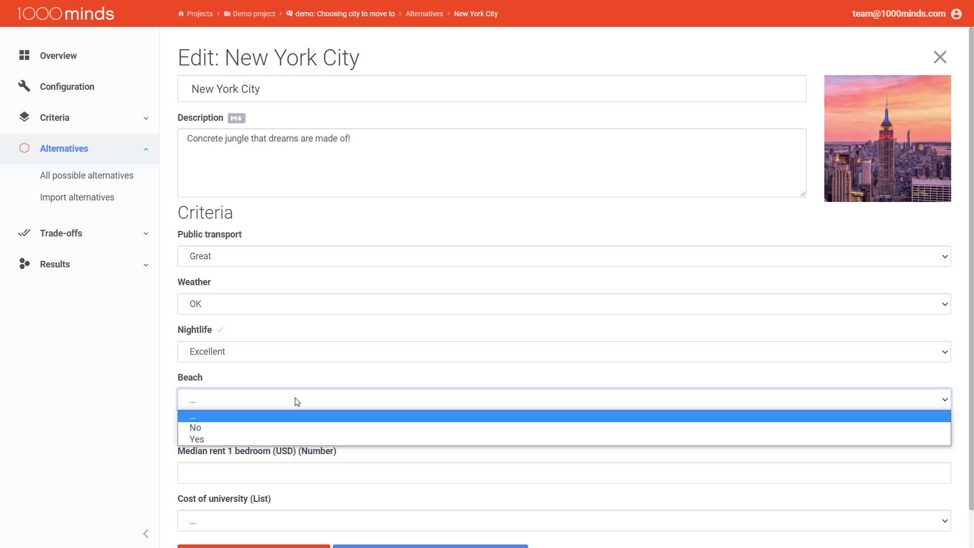
left_click(282, 439)
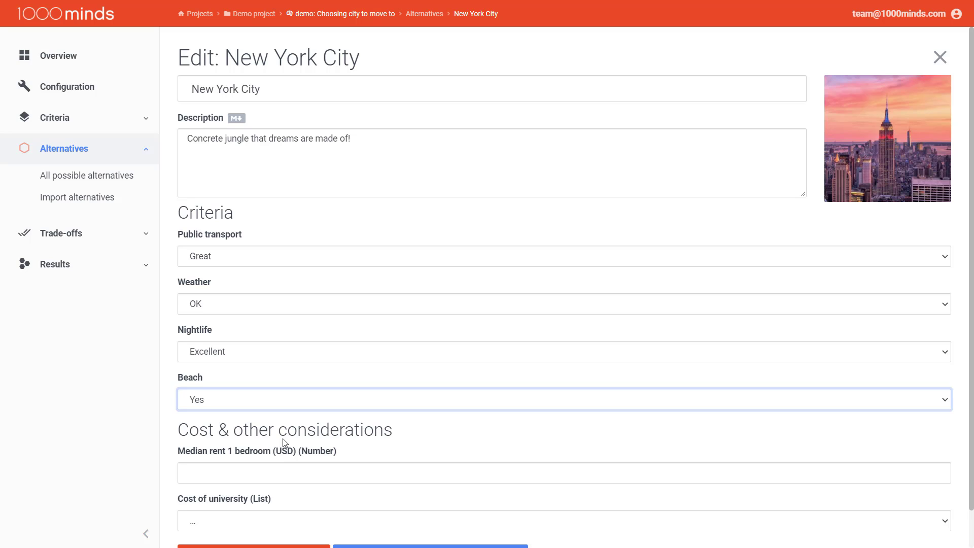
Enter median rent 2900 and set Cost of university to Expensive
scroll(283, 440, "down", 1)
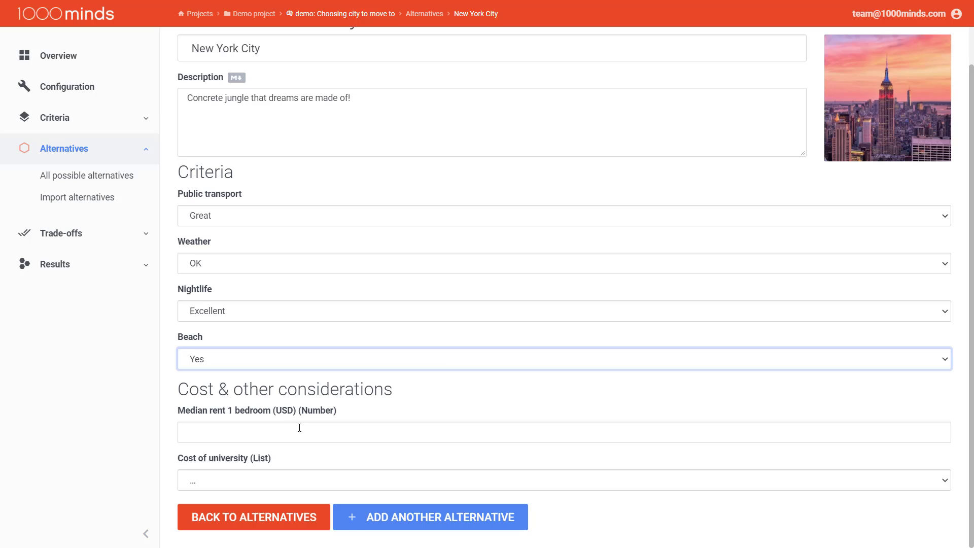
left_click(299, 428)
type("29000")
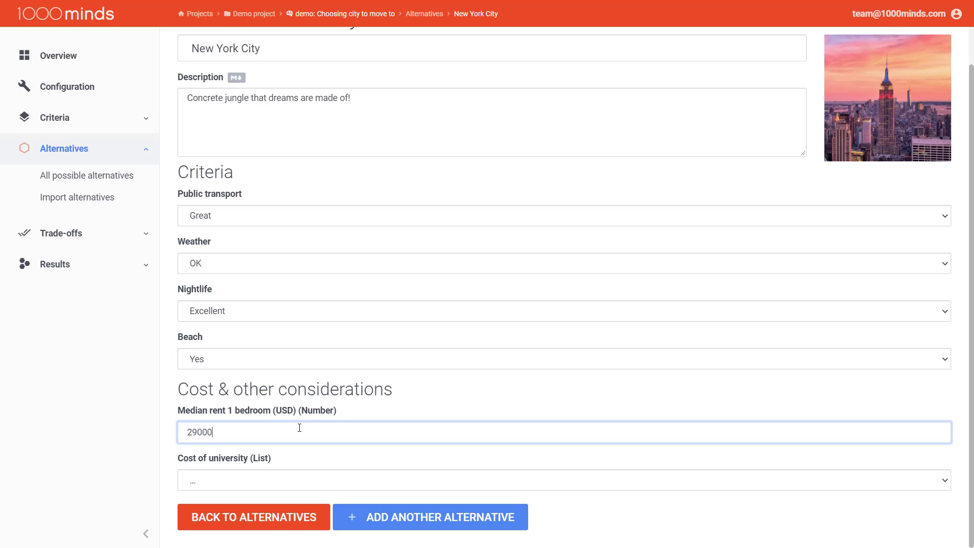
key("BackSpace")
key("Tab")
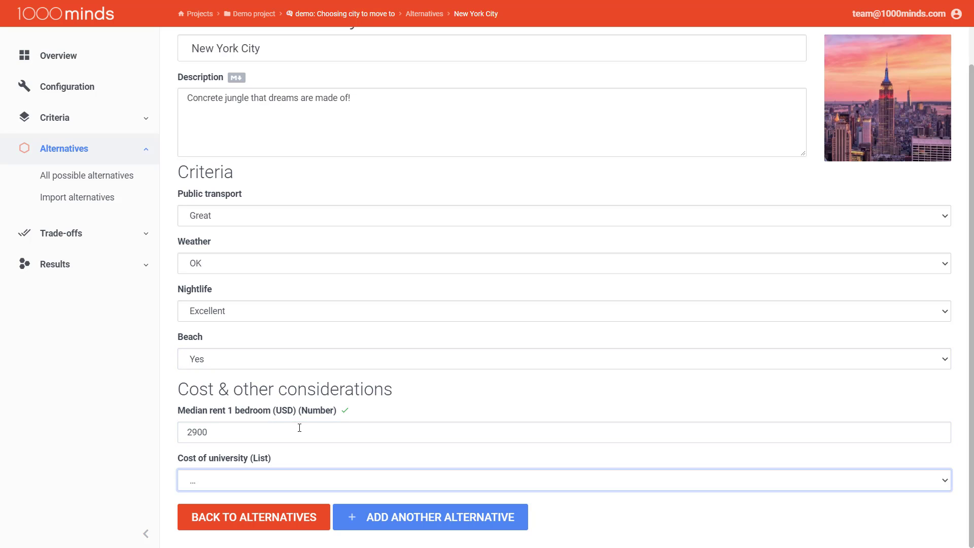
left_click(294, 480)
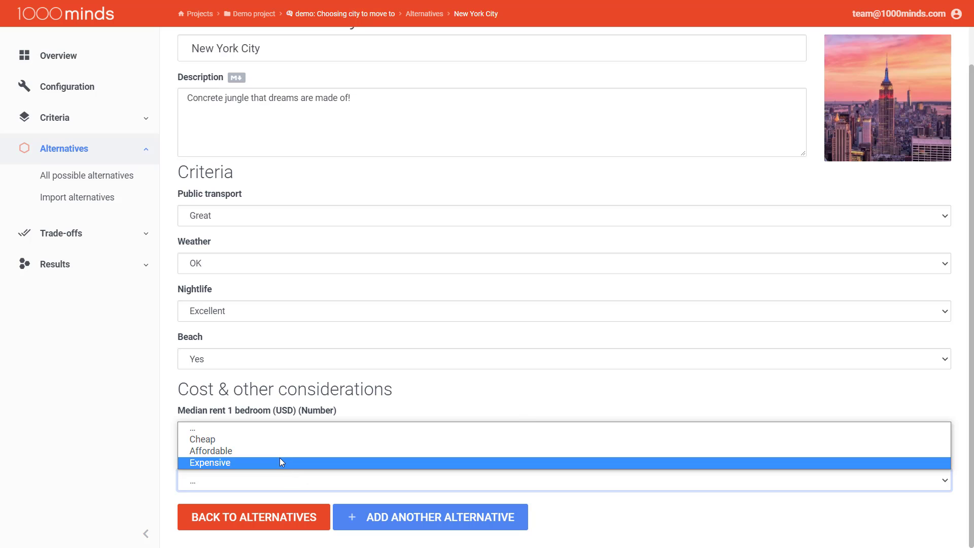
left_click(283, 463)
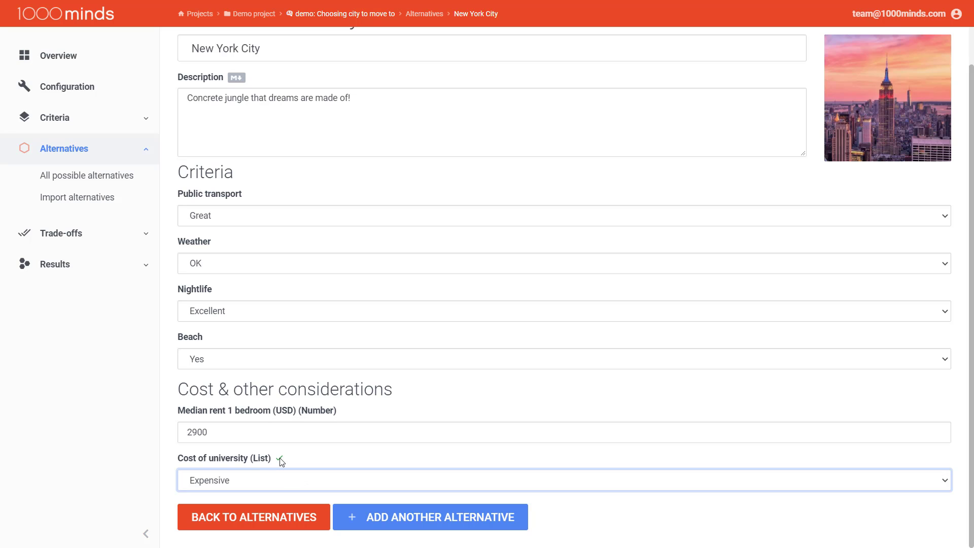
left_click(306, 451)
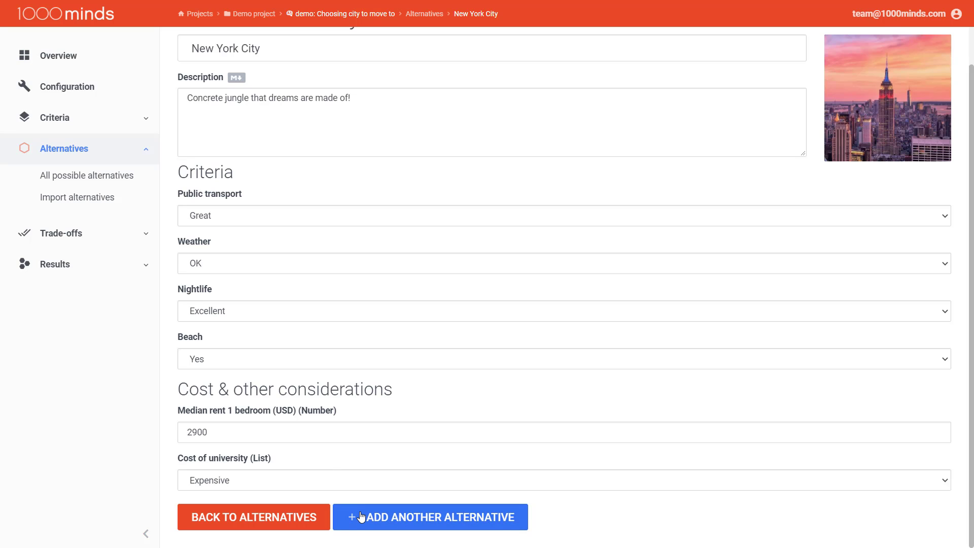
Go back to the Alternatives list, leaving the custom term set to 'Alternatives'
left_click(297, 518)
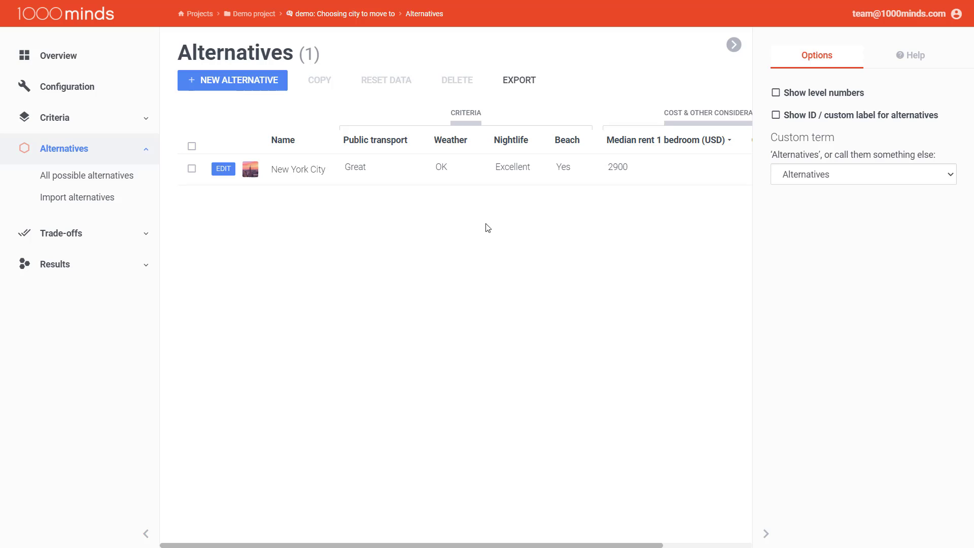
left_click(788, 180)
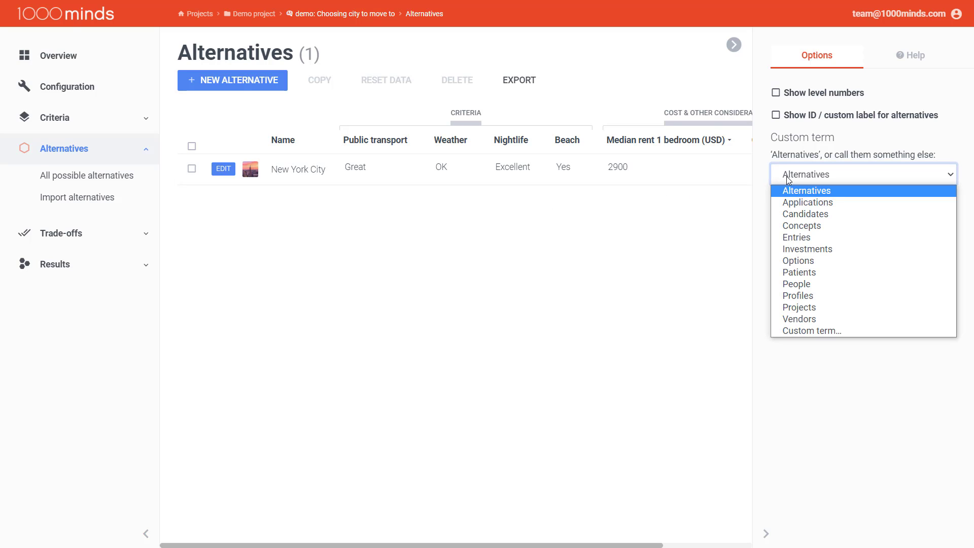
left_click(723, 205)
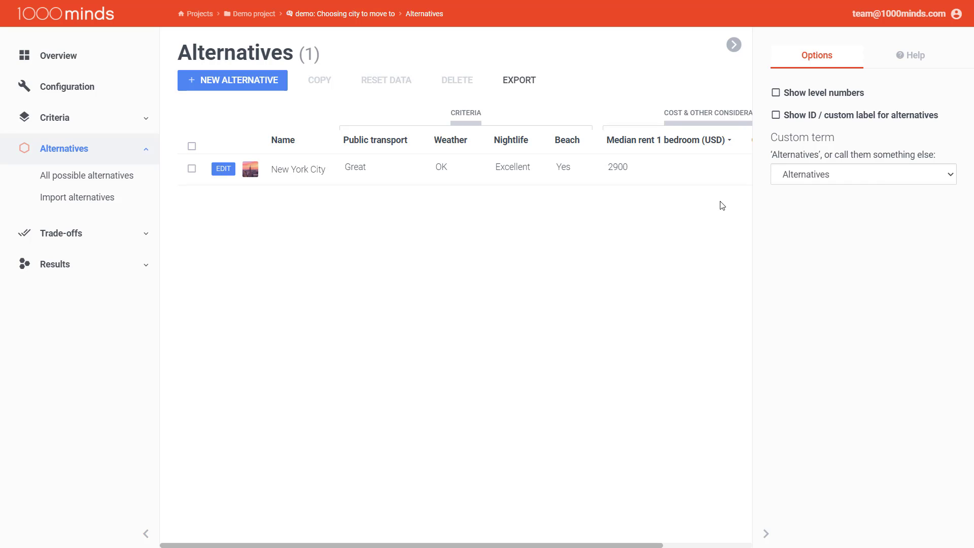
Change New York City's median rent from 2900 to 3000 in the table
left_click(665, 167)
left_click(653, 167)
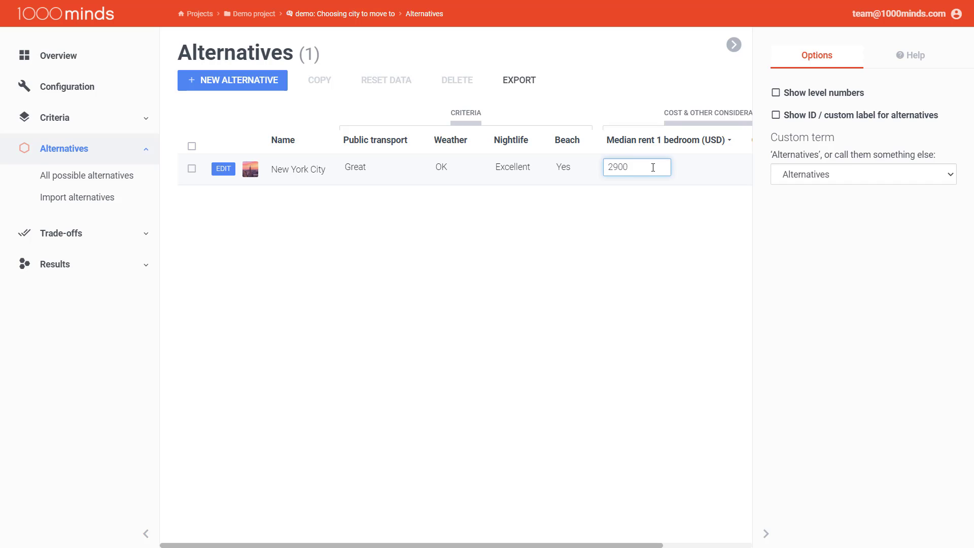
key("BackSpace")
key("BackSpace")
key("BackSpace")
key("BackSpace")
type("3000")
left_click(426, 200)
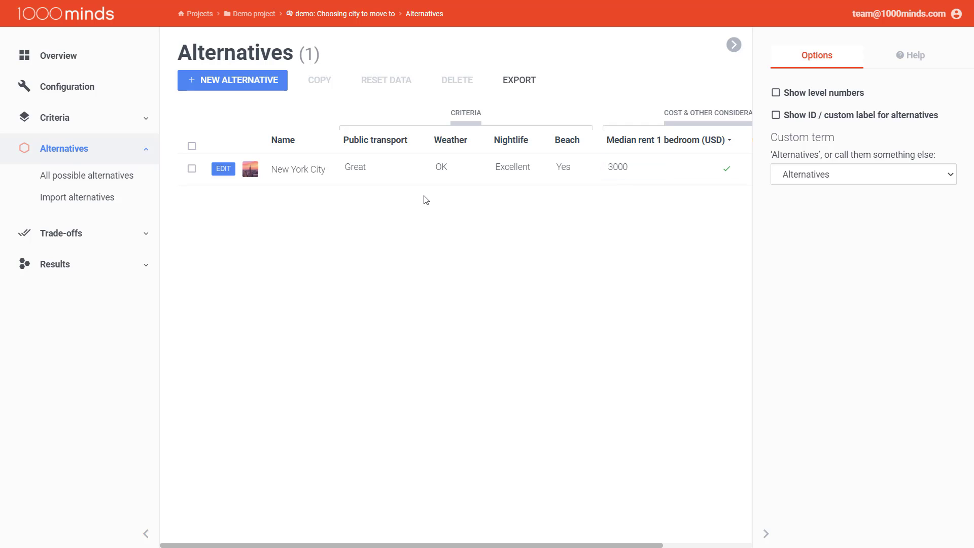
Create a new alternative named 'San Francisco'
left_click(250, 83)
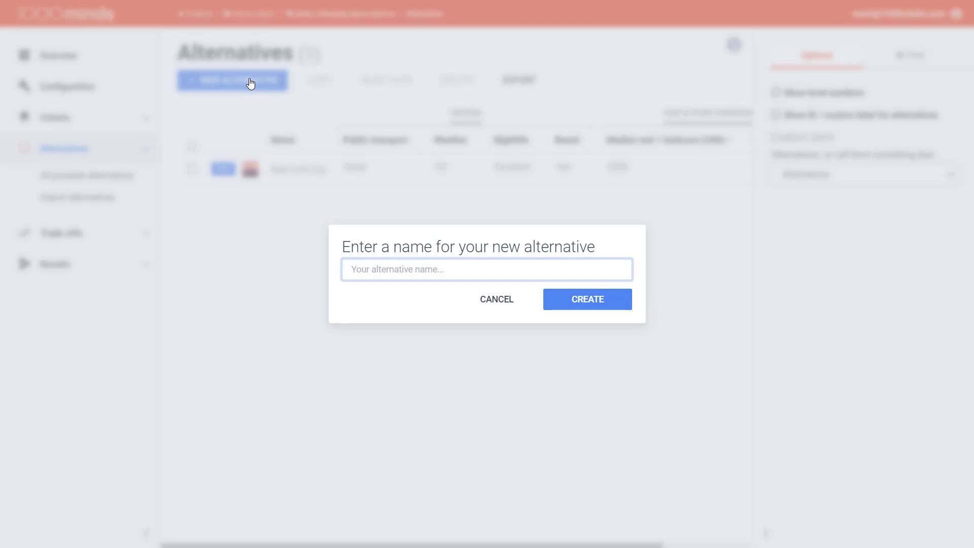
type("San Francisco")
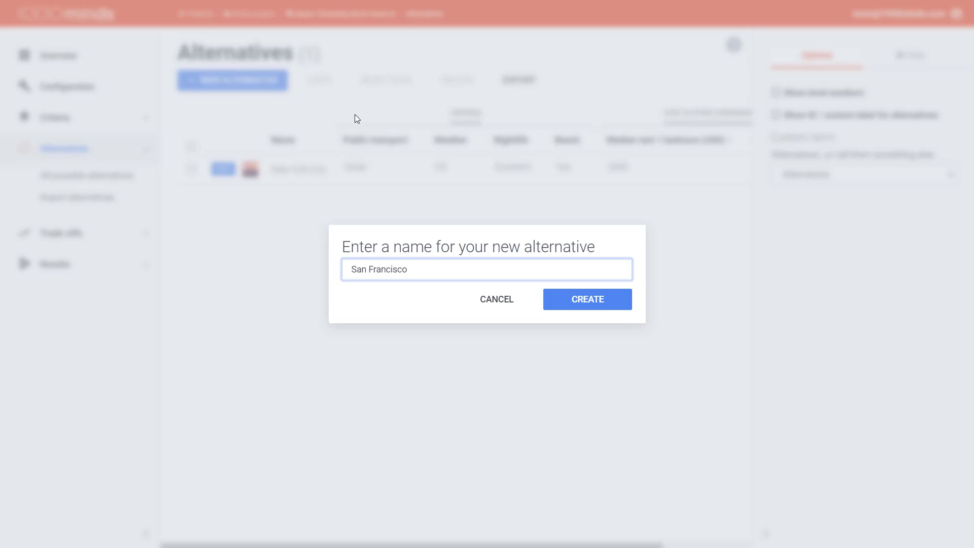
left_click(552, 306)
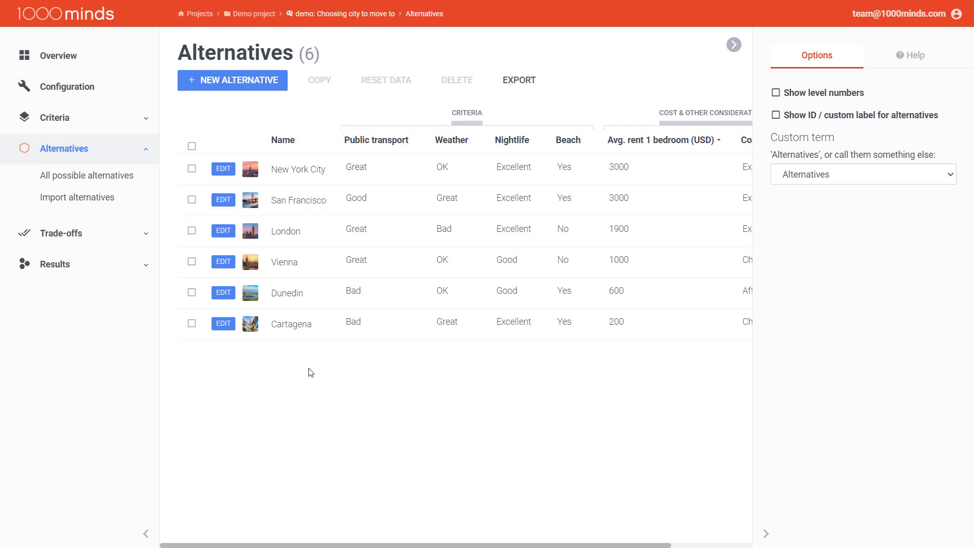
left_click(192, 325)
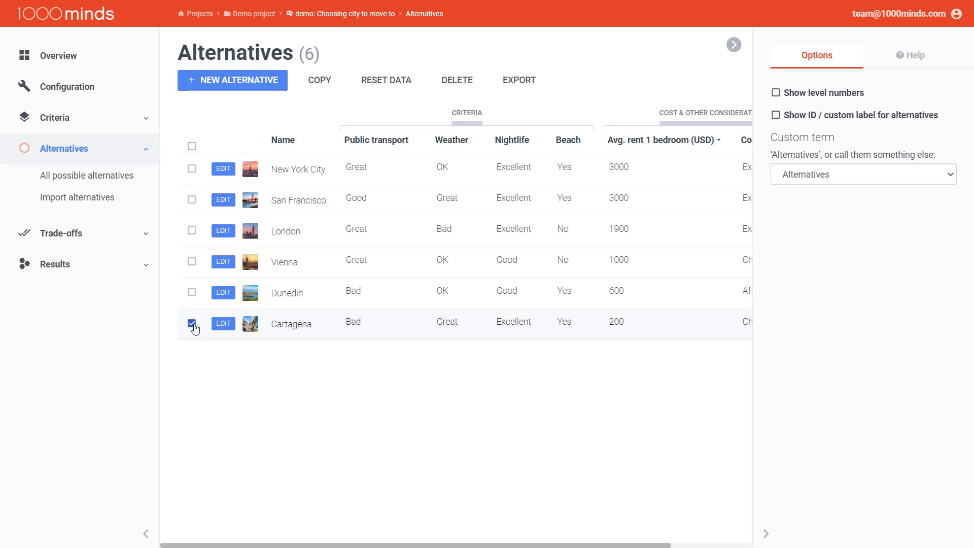
left_click(321, 86)
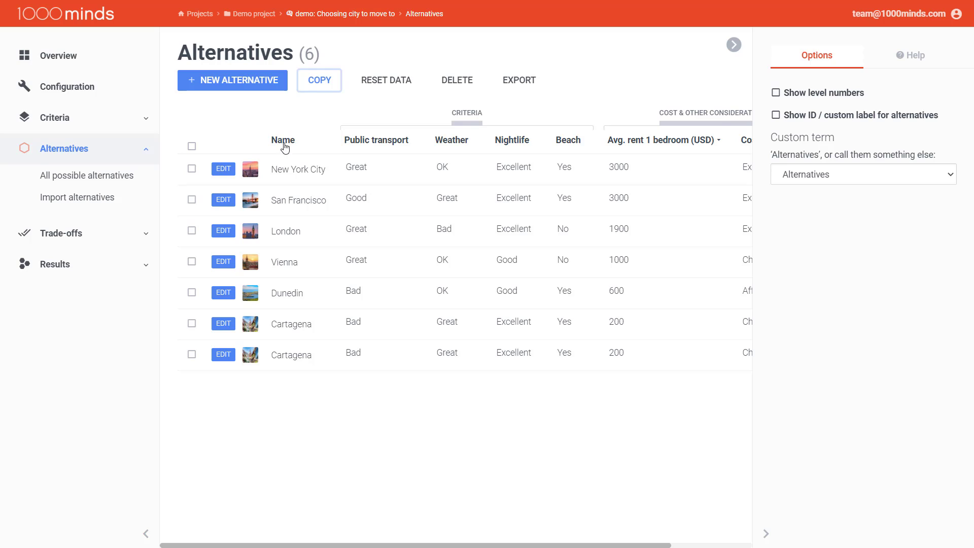
left_click(192, 354)
left_click(404, 81)
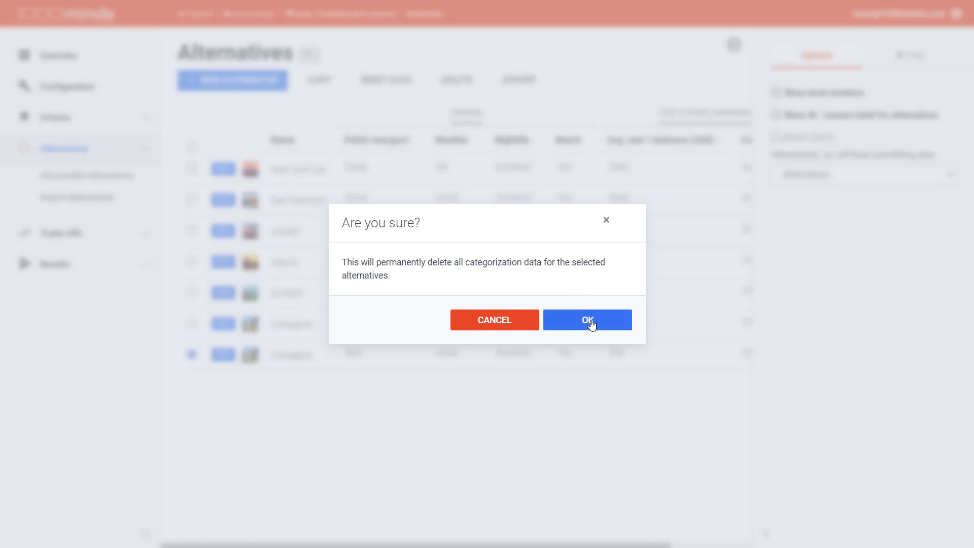
left_click(590, 321)
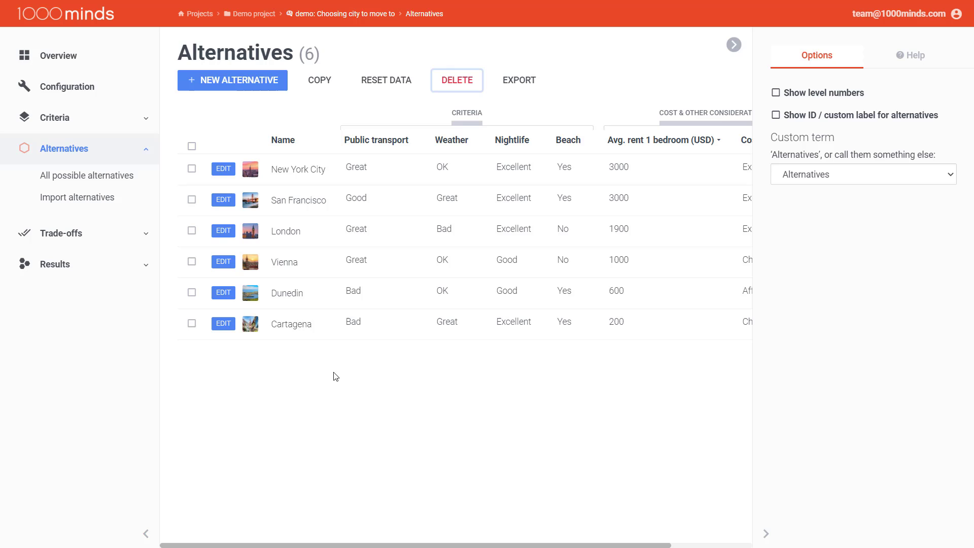
Open All possible alternatives and scroll through the 96 ranked level combinations
left_click(126, 179)
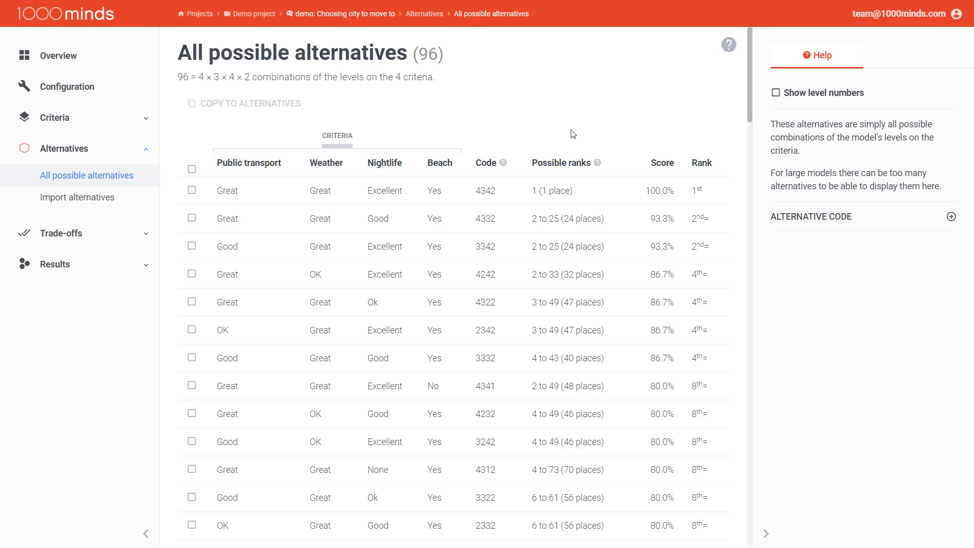
scroll(573, 134, "down", 5)
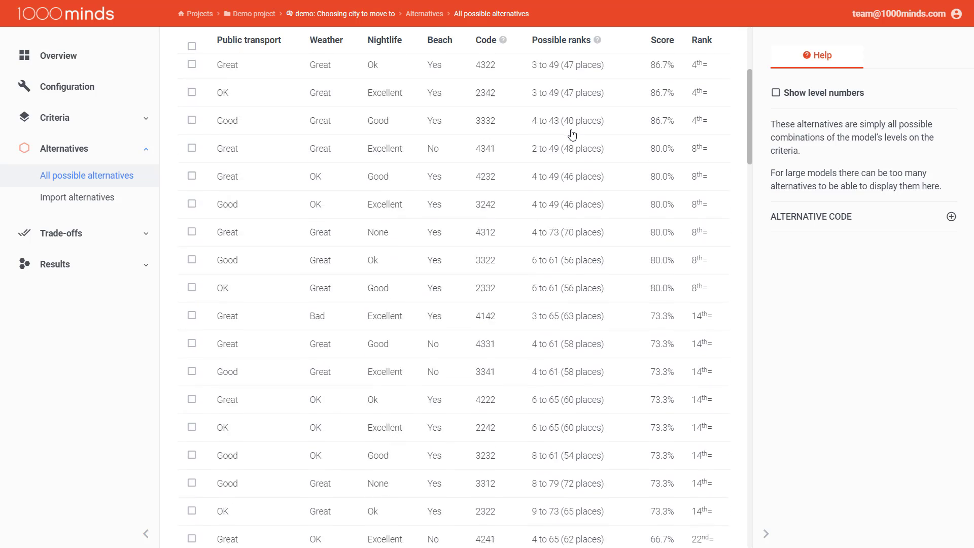
scroll(573, 134, "down", 10)
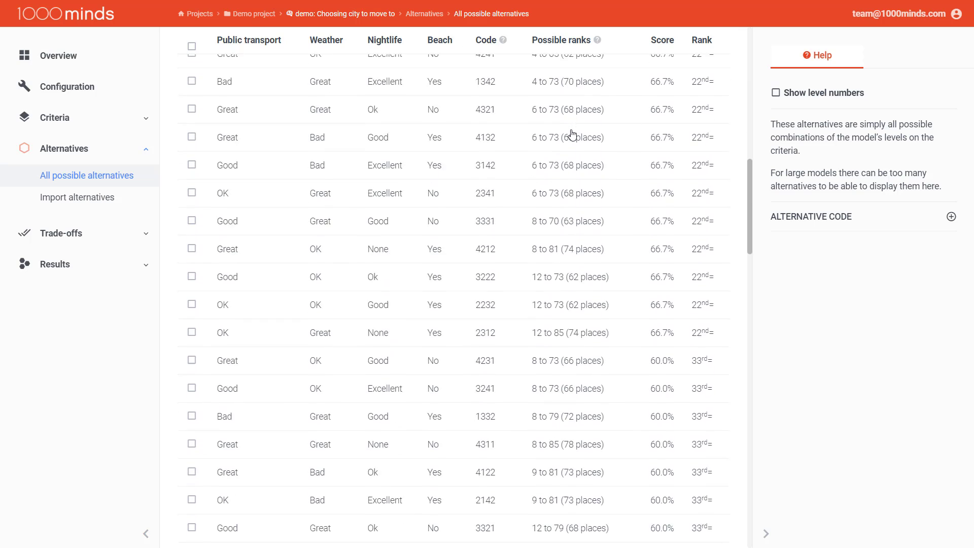
scroll(573, 134, "down", 5)
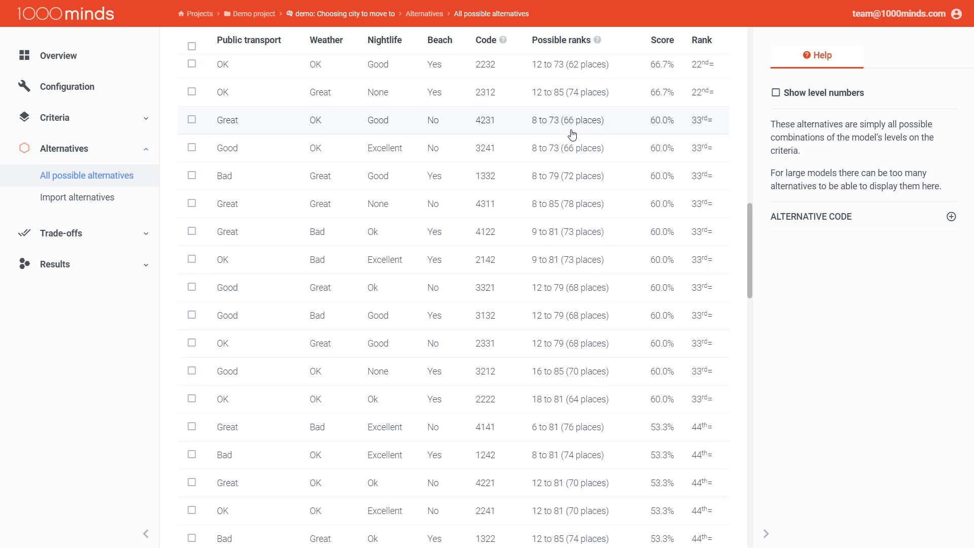
scroll(573, 134, "up", 14)
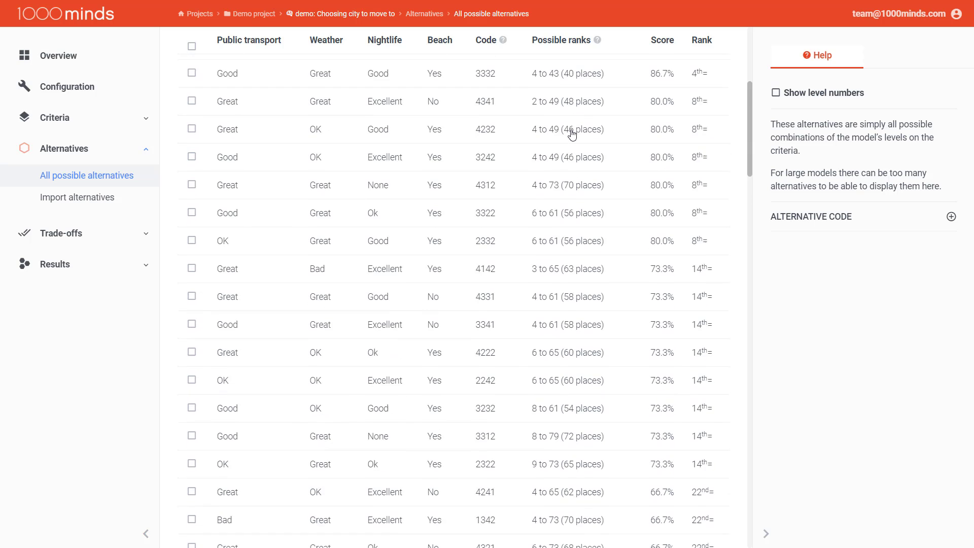
scroll(573, 134, "up", 6)
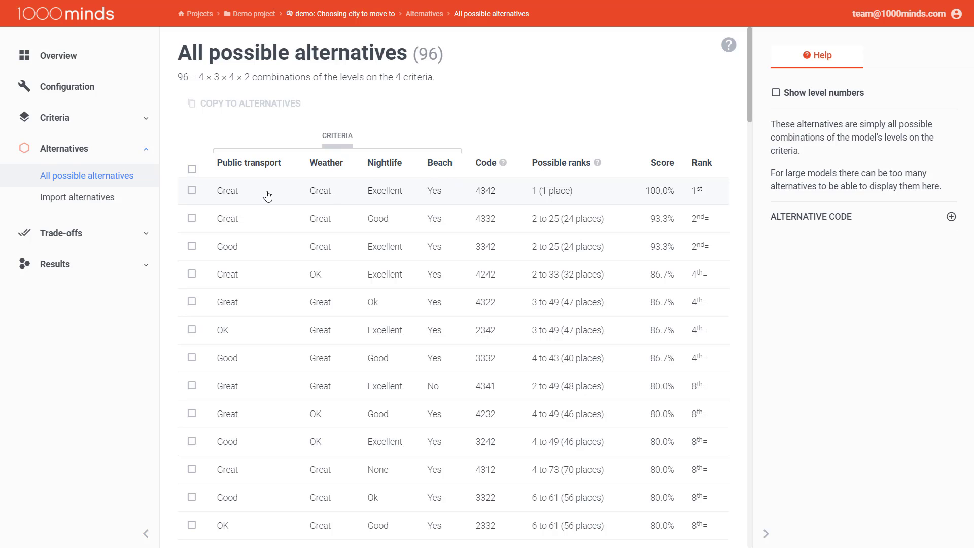
Copy the top-ranked combination 4342 into the alternatives list
left_click(193, 191)
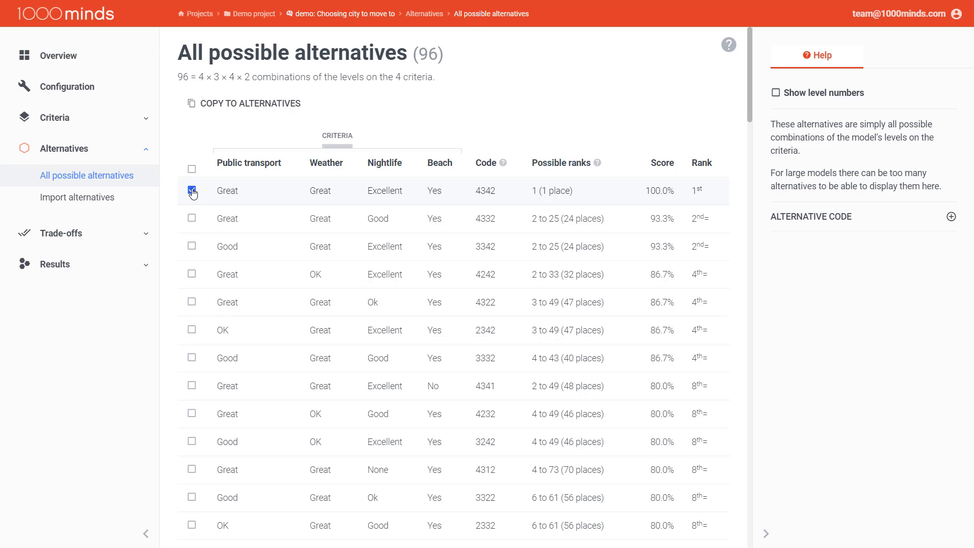
left_click(227, 103)
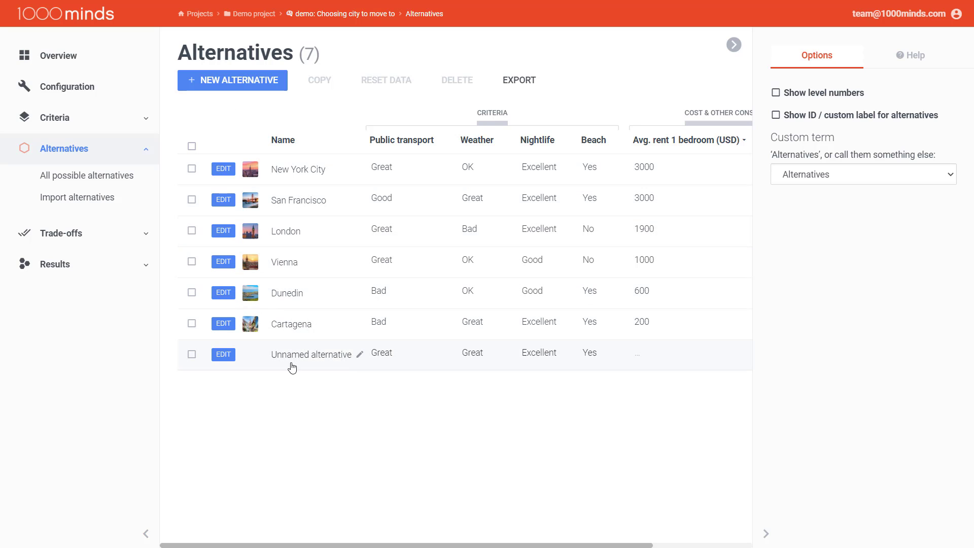
Rename 'Unnamed alternative' to 'Best city' and save it
left_click(328, 359)
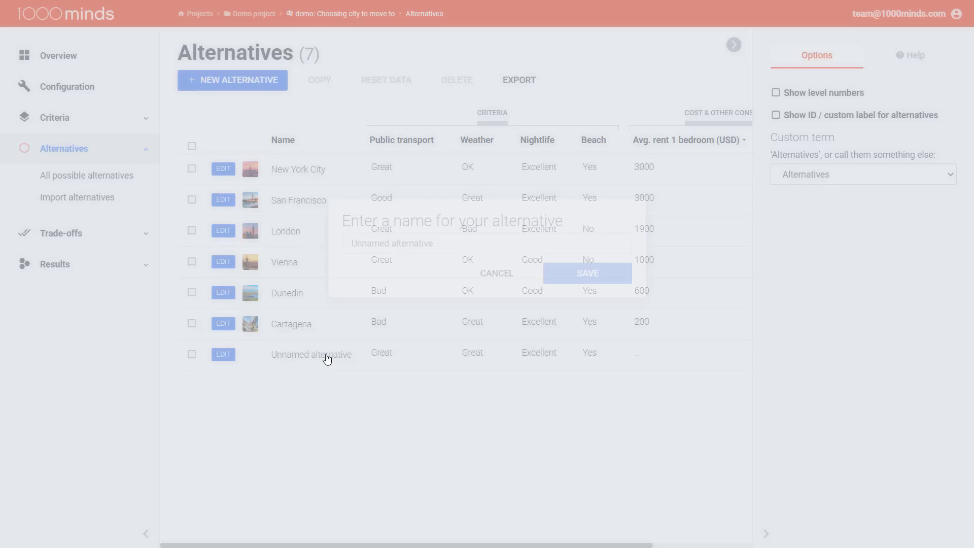
left_click_drag(432, 263, 340, 253)
type("Best city")
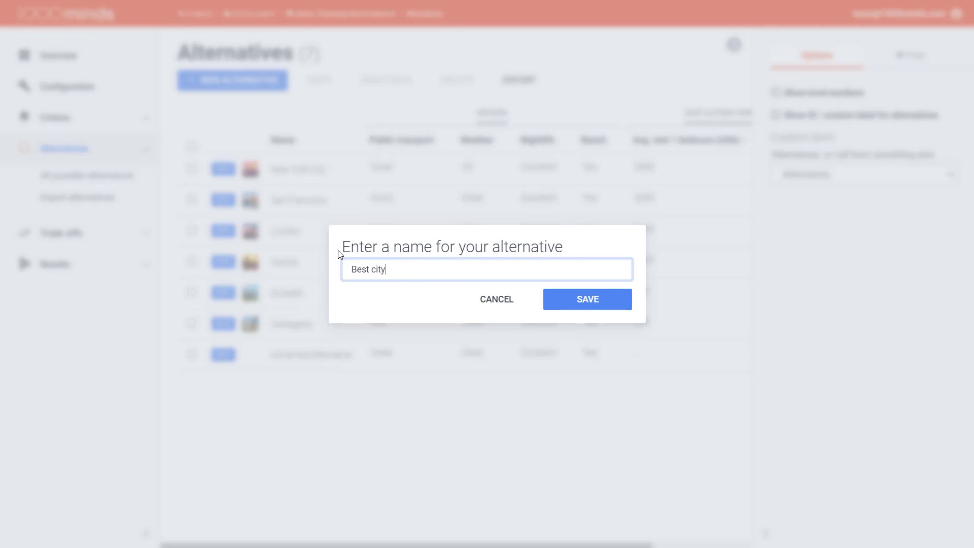
left_click(565, 303)
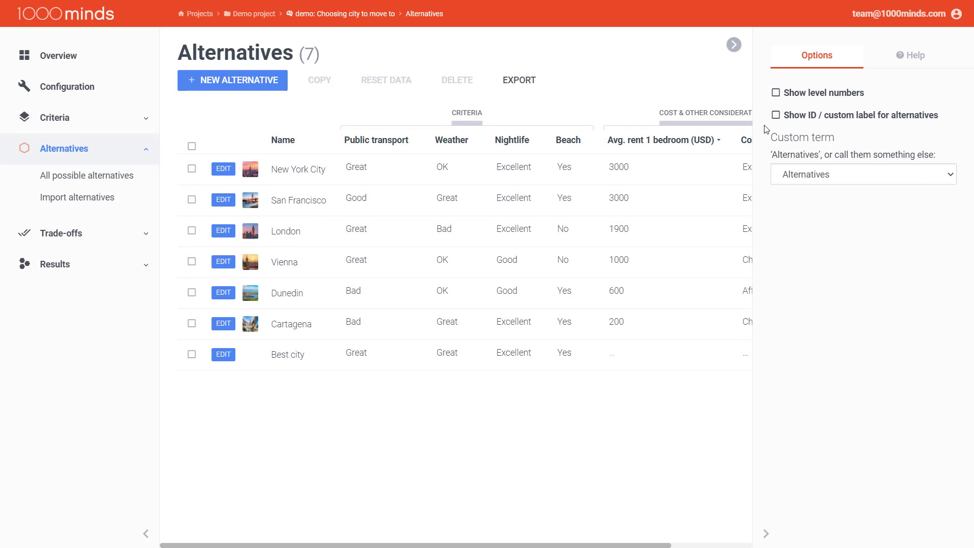
Turn on ID / custom labels for alternatives and export the seven alternatives to 1000minds.xlsx
left_click(775, 116)
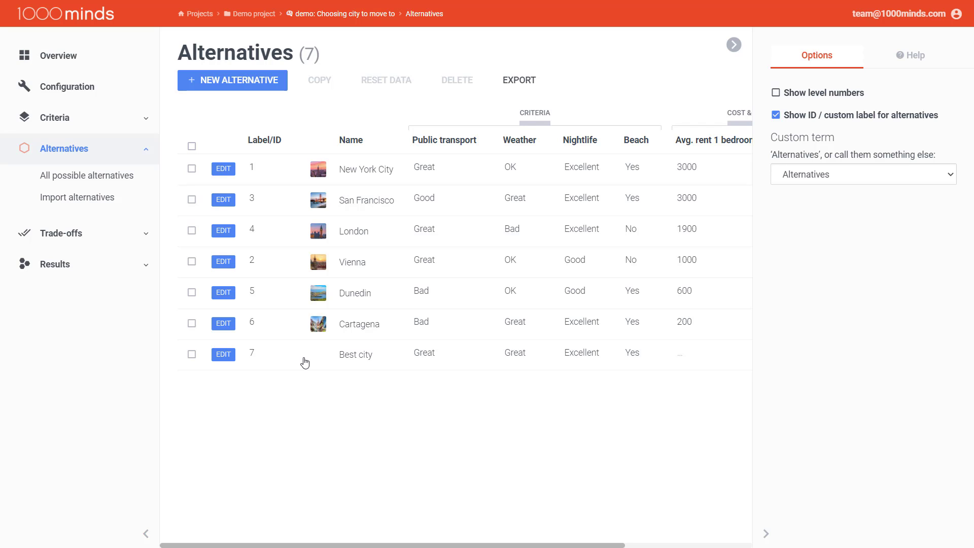
left_click(516, 83)
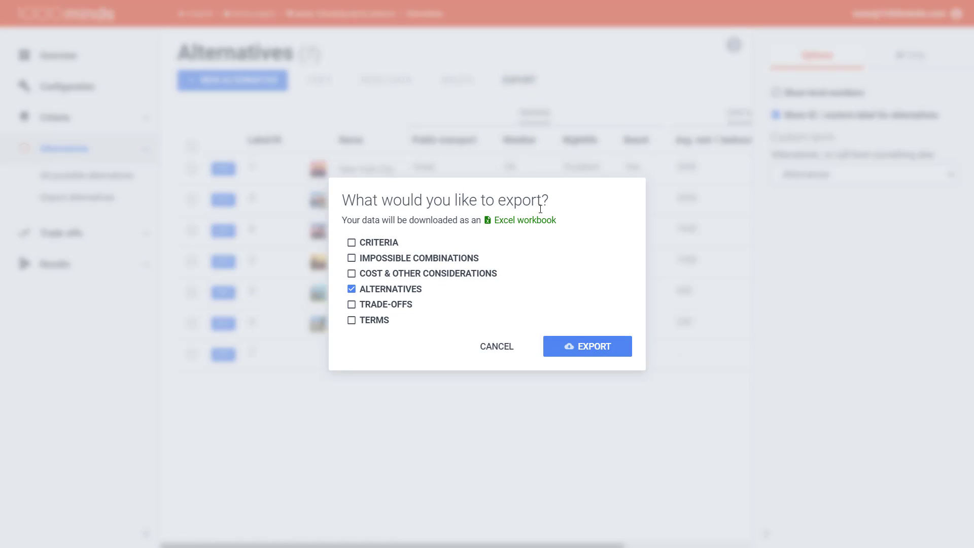
left_click(571, 345)
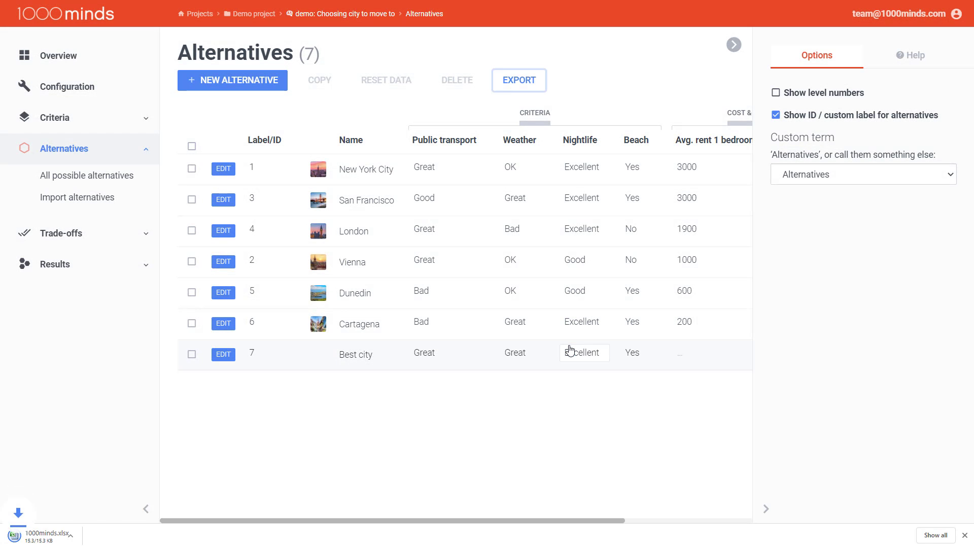